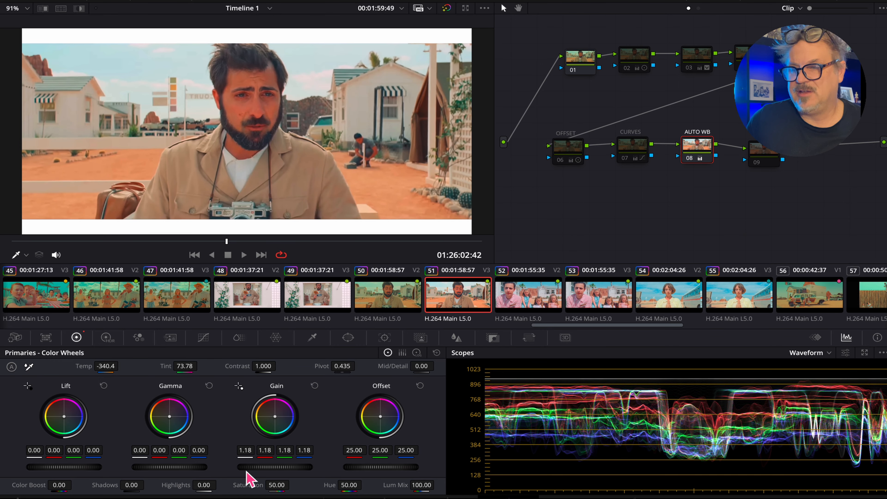
Raise the gamma master on the motel clip to 0.01, briefly checking the curves before returning to the color wheels.
drag(173, 468, 183, 468)
click(203, 337)
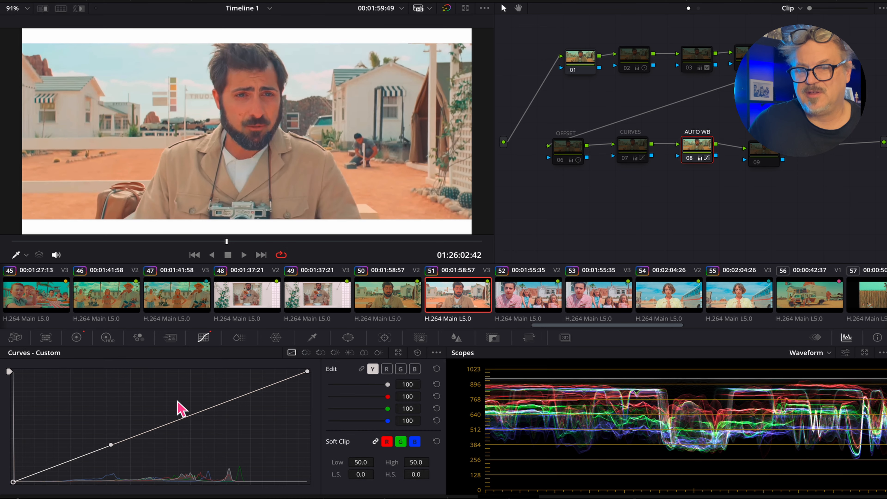
click(78, 338)
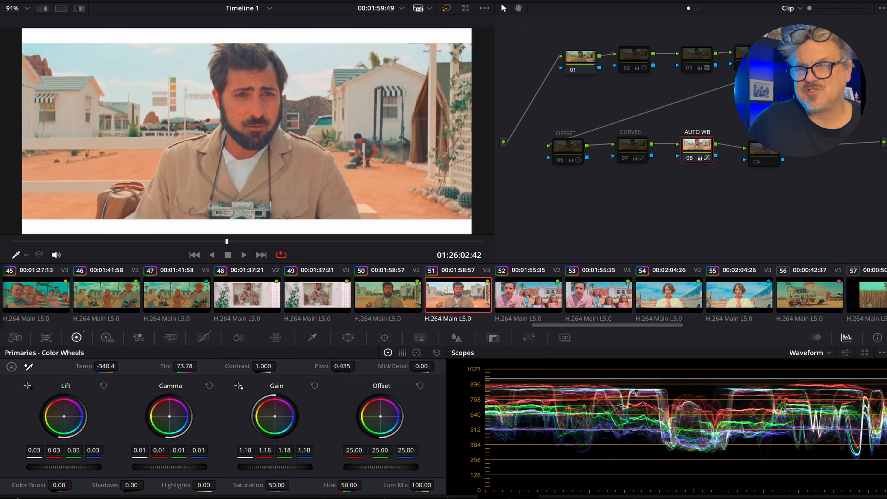
key(super+z)
key(super+shift+z)
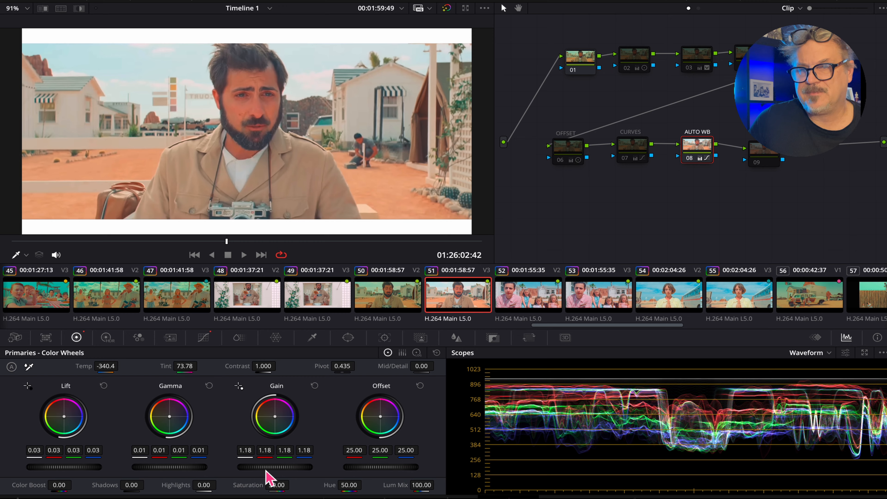
Raise the gain master to 1.24 and lower the lift master to -0.01.
drag(275, 468, 275, 468)
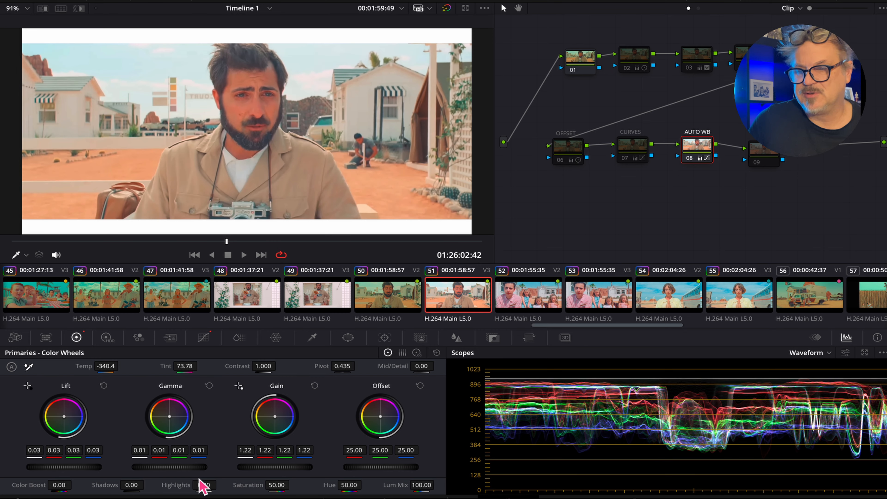
drag(76, 468, 67, 468)
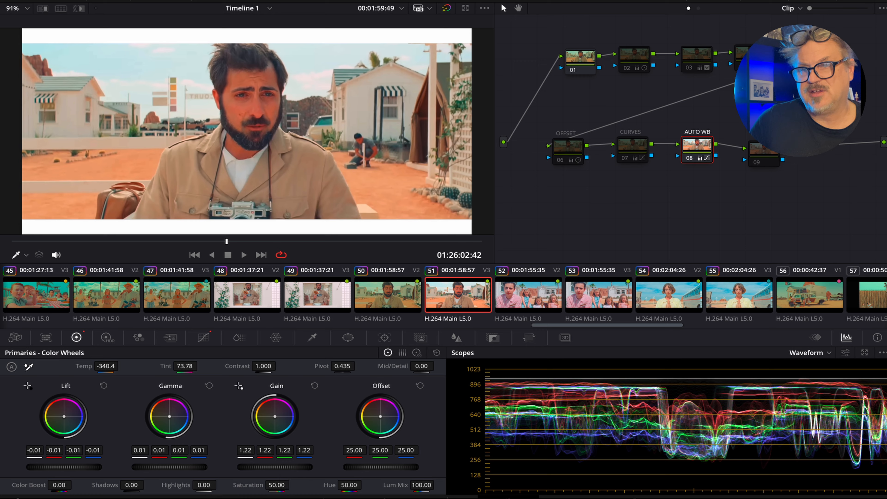
drag(271, 469, 274, 469)
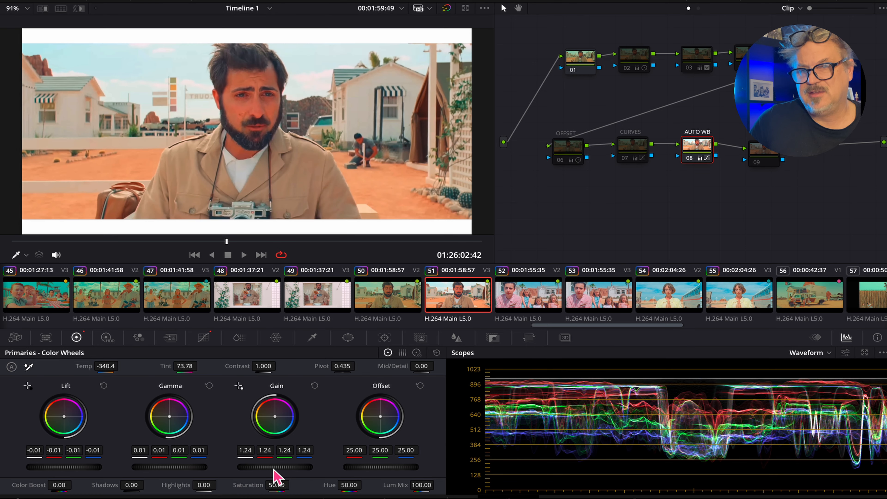
Lower the offset master to 26.90 and review the grade in the full-screen viewer.
mouse_move(380, 467)
mouse_down()
mouse_move(391, 467)
mouse_move(383, 467)
mouse_up()
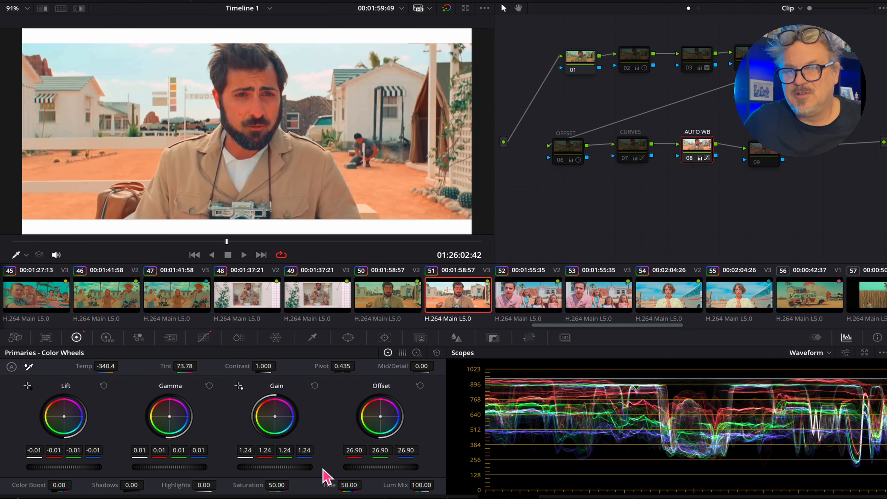
mouse_move(292, 484)
mouse_down()
mouse_move(283, 484)
mouse_move(293, 484)
mouse_up()
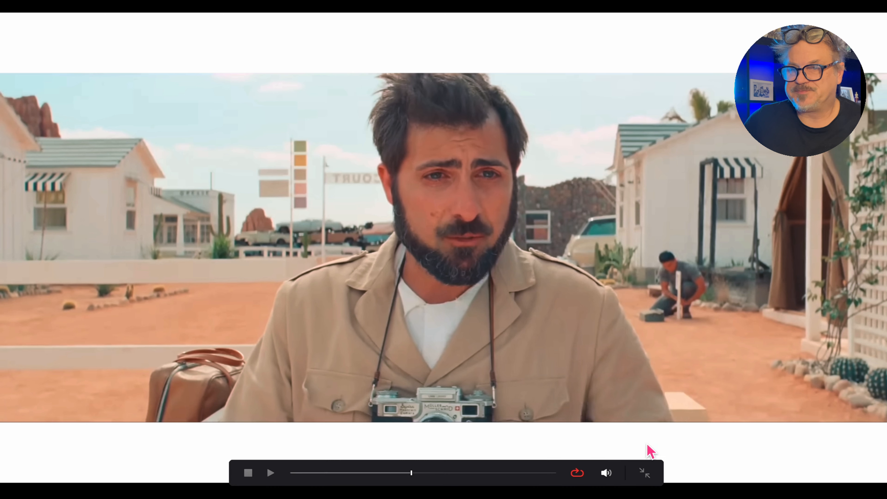
click(644, 473)
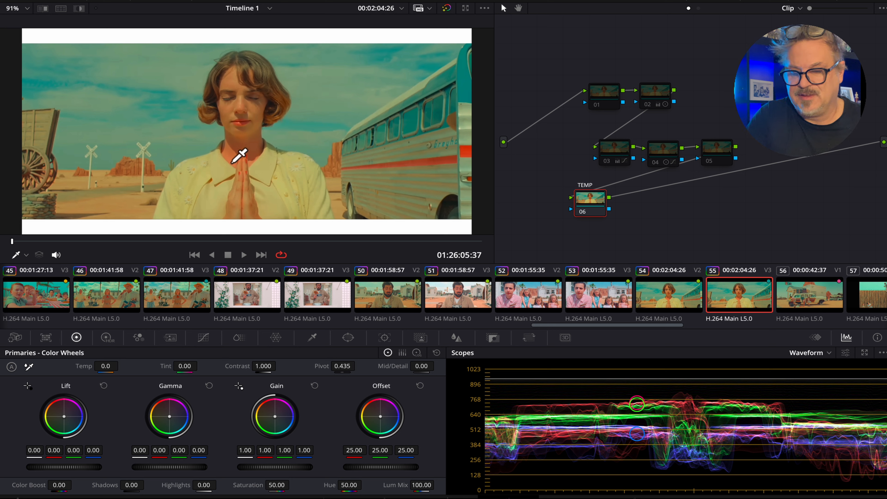
Preview the praying woman clip full screen, then raise its gain to 1.21 and gamma to 0.02.
key(ctrl+f)
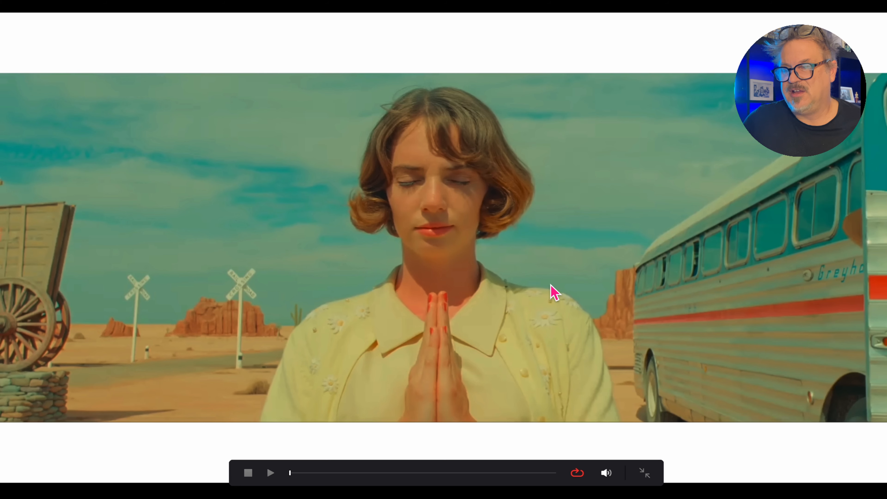
click(647, 475)
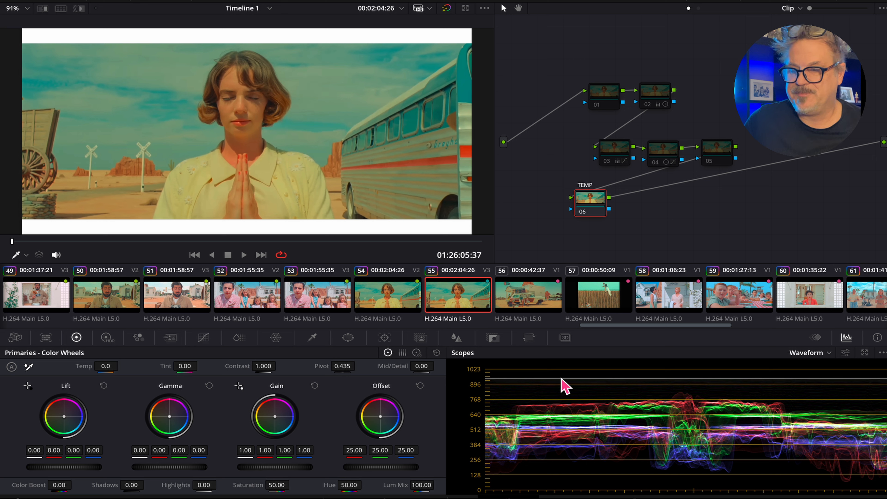
drag(275, 467, 295, 467)
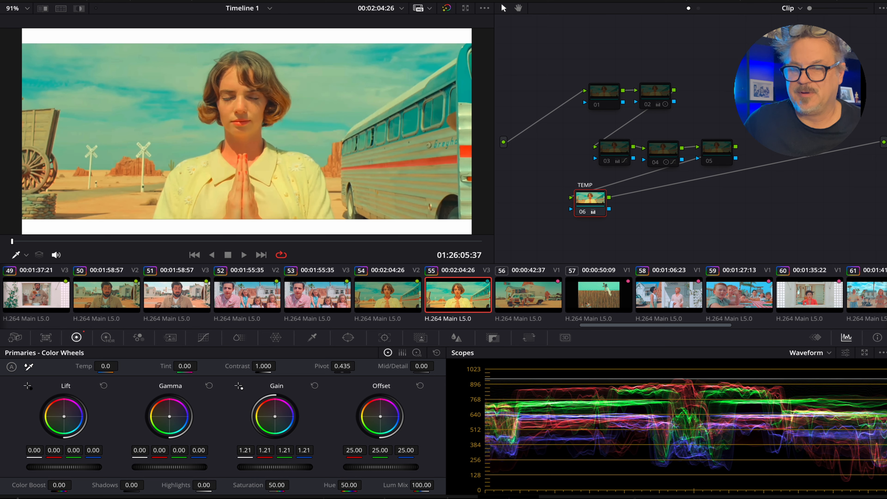
drag(160, 470, 167, 470)
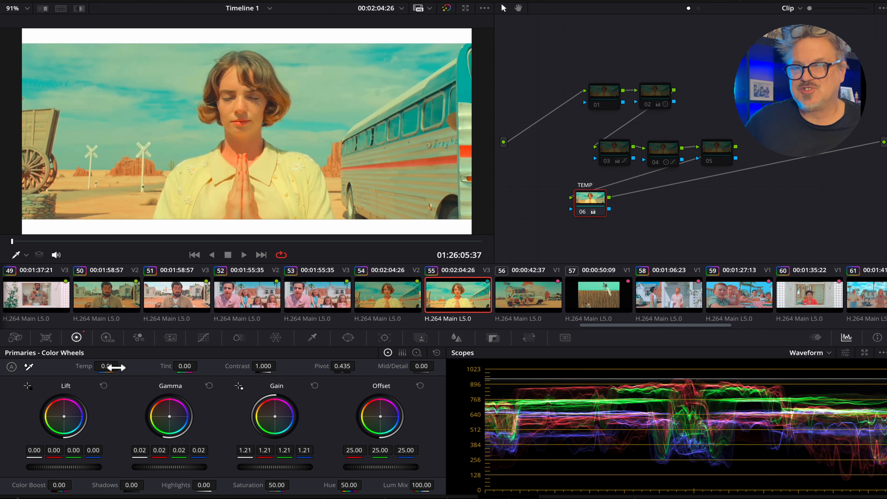
Cool the temperature to -3290 and compare the result in the full-screen viewer.
drag(106, 366, 44, 366)
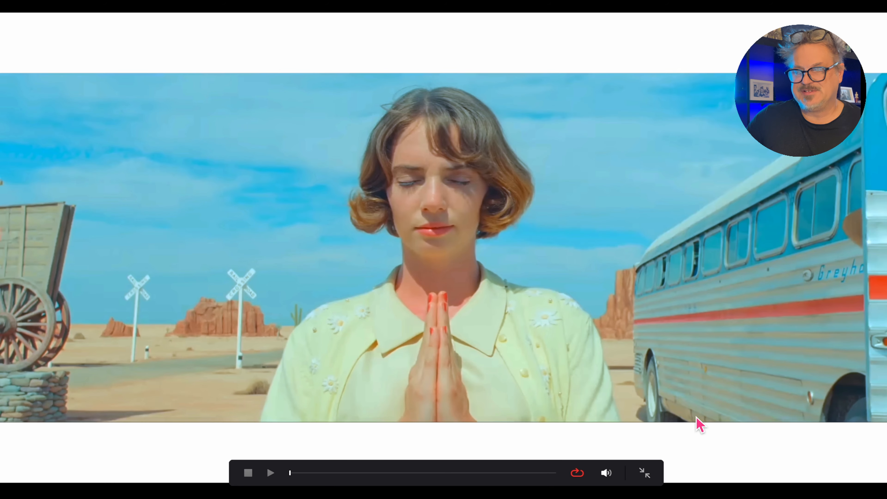
click(644, 473)
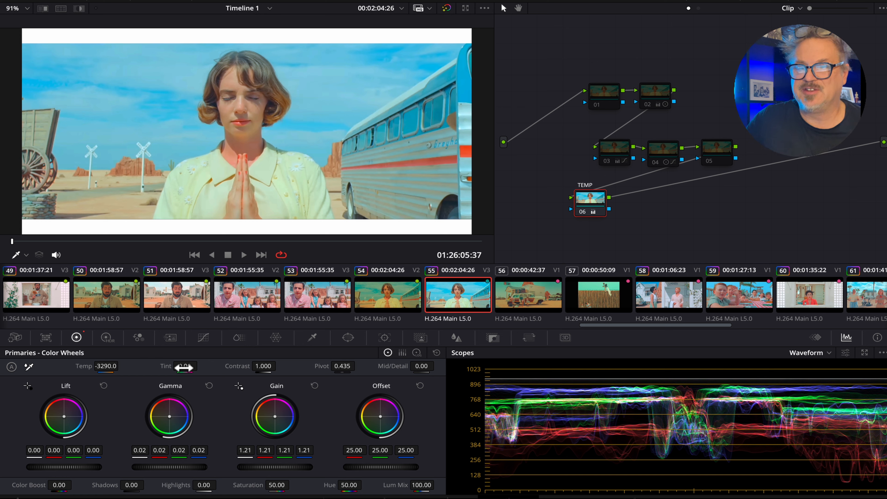
key(p)
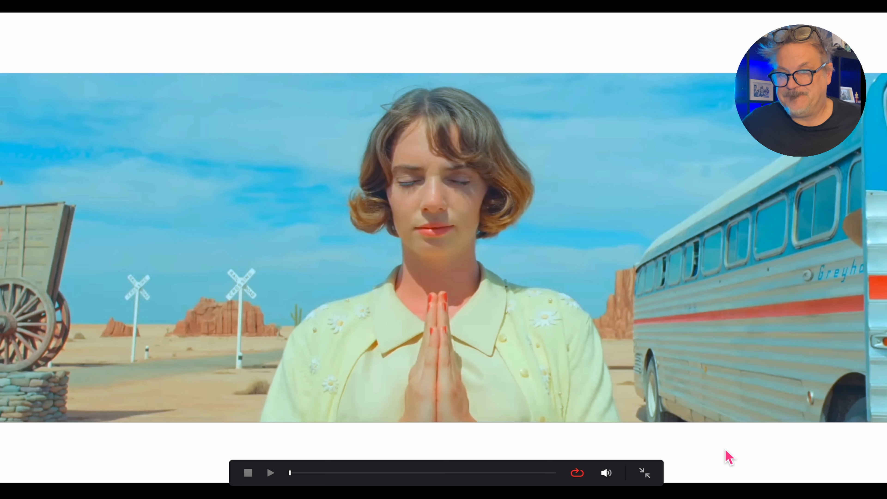
click(650, 476)
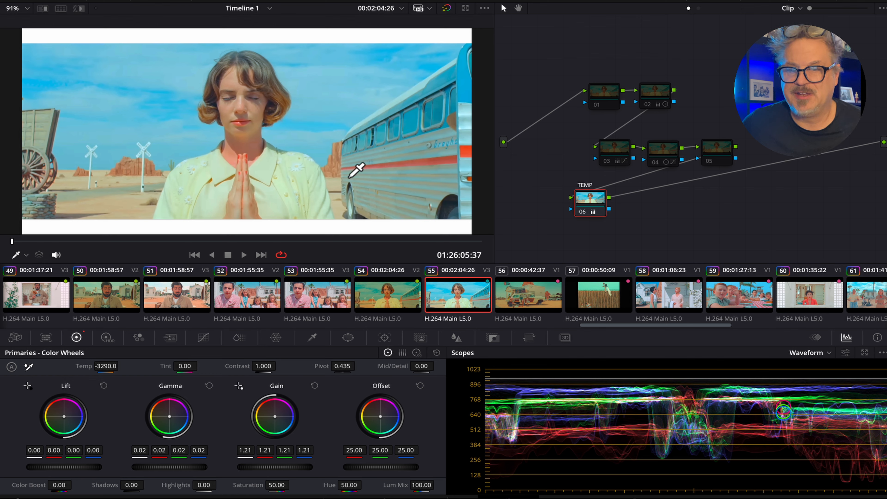
Refine the grade with temperature -3620, contrast 1.018, gamma 0.03 and lift -0.04.
mouse_move(115, 368)
mouse_down()
mouse_move(80, 368)
mouse_move(98, 368)
mouse_up()
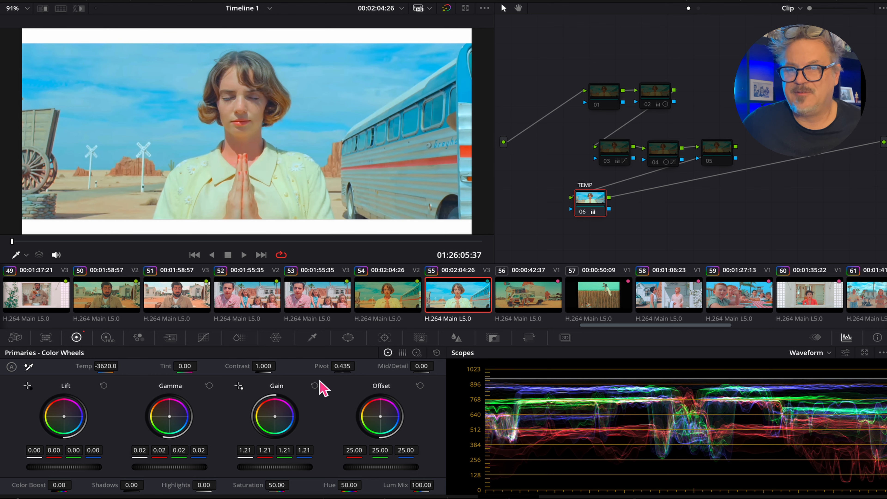
mouse_move(265, 370)
mouse_down()
mouse_move(276, 370)
mouse_move(266, 369)
mouse_up()
drag(180, 469, 185, 469)
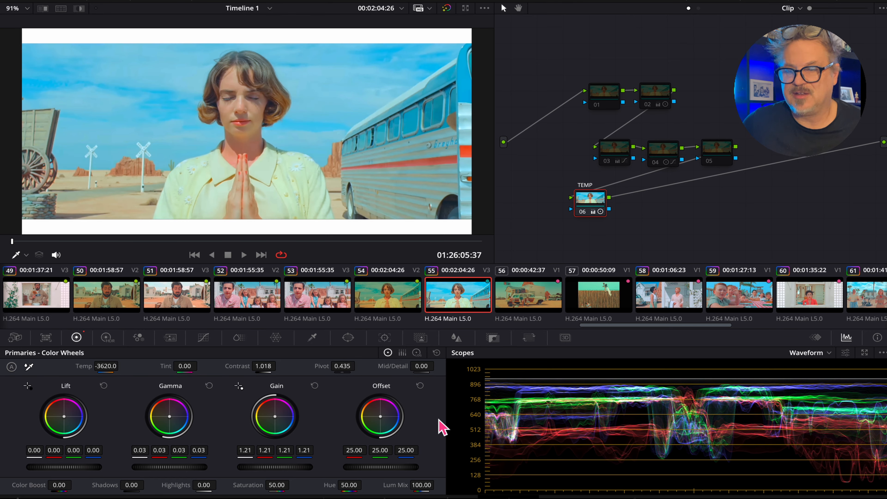
mouse_move(64, 467)
mouse_down()
mouse_move(78, 467)
mouse_move(52, 467)
mouse_up()
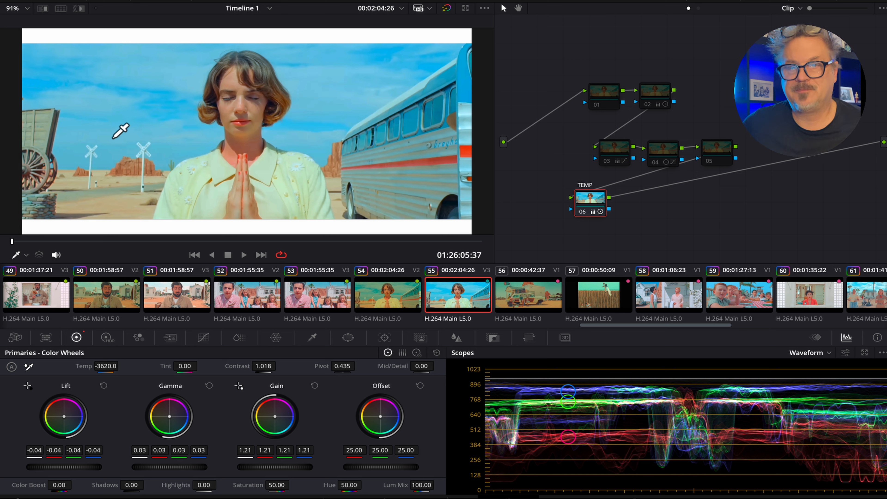
click(153, 143)
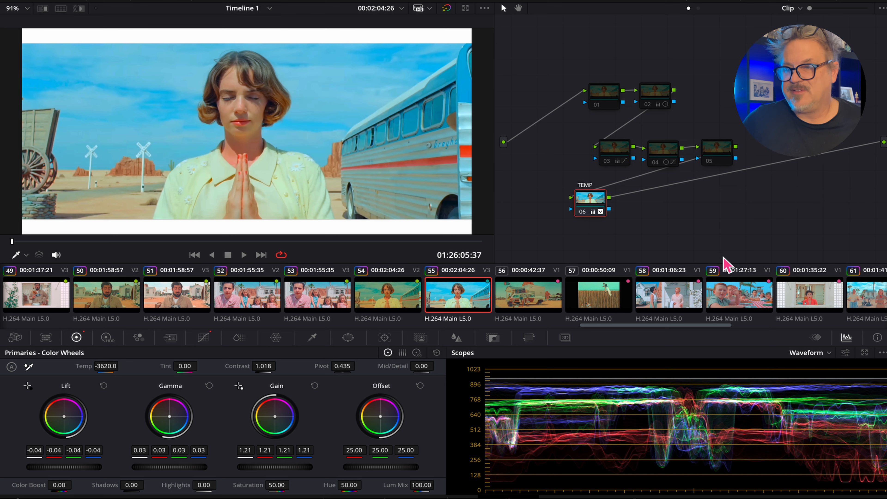
On the LADIES clip, disable node 02 and add a new serial node placed beneath it.
click(673, 307)
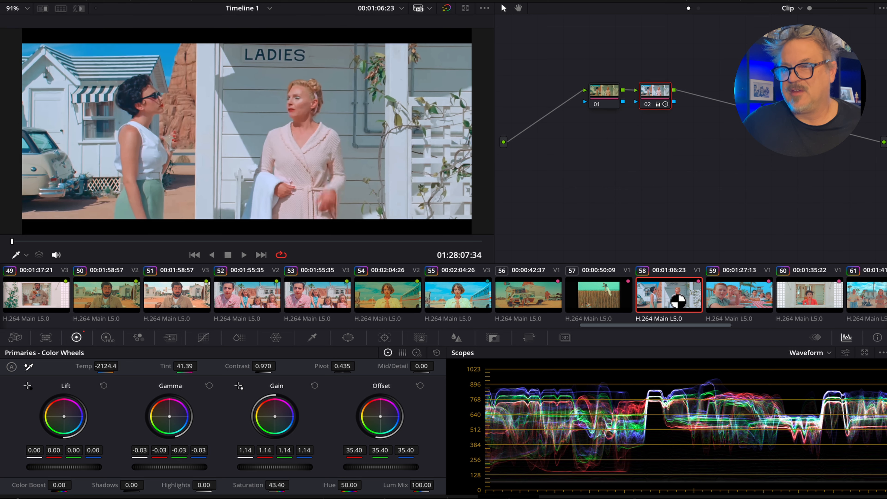
click(647, 104)
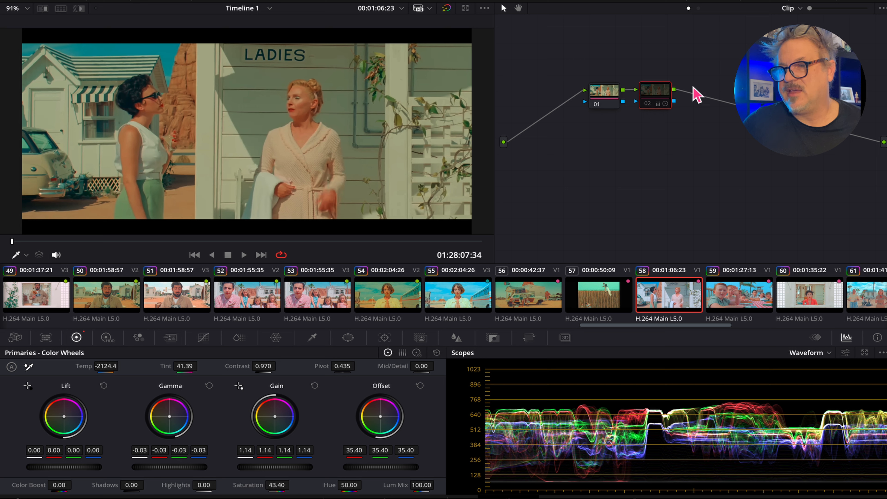
right_click(656, 92)
mouse_move(690, 143)
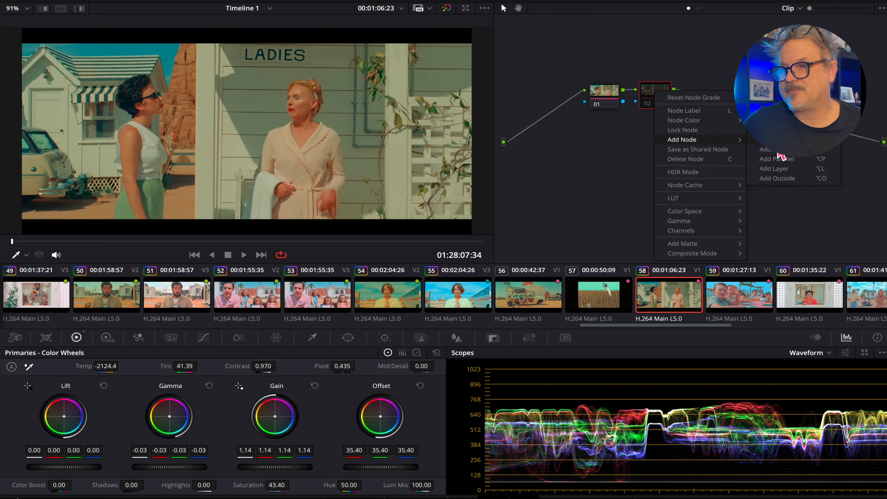
click(781, 149)
drag(718, 99, 600, 149)
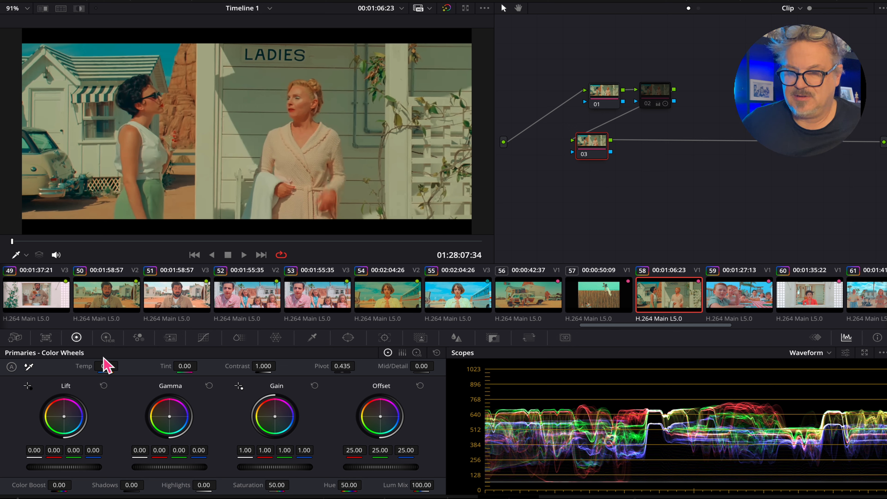
Balance the blacks with the lift picker and lower saturation to 35.00 on the new node.
click(32, 389)
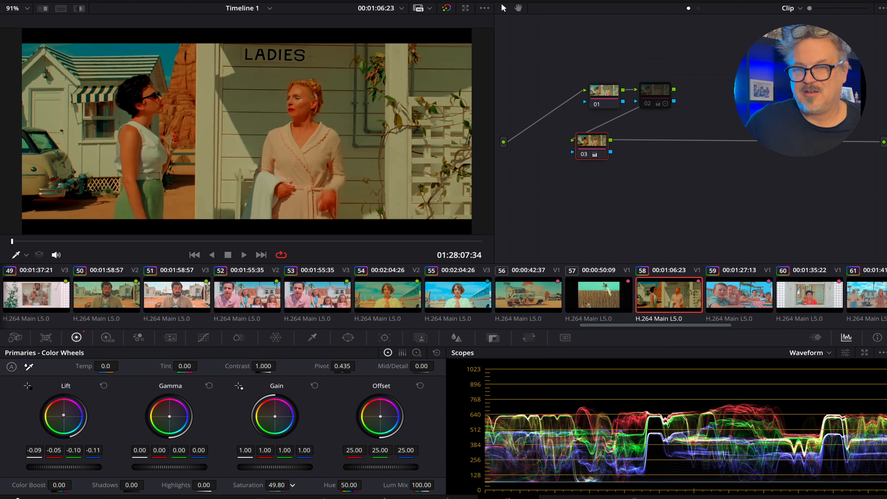
drag(292, 485, 279, 485)
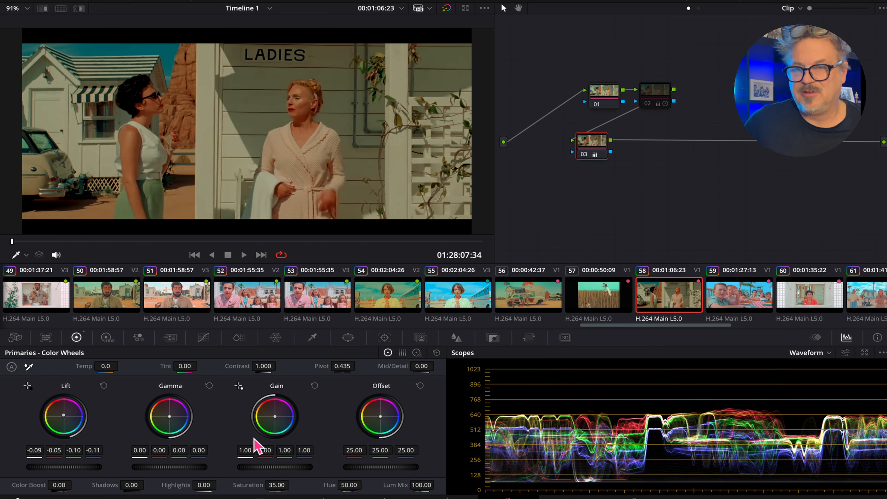
Set gamma to 0.10, gain to 1.20 and contrast to 0.864, nudging the lift master up.
drag(187, 467, 195, 467)
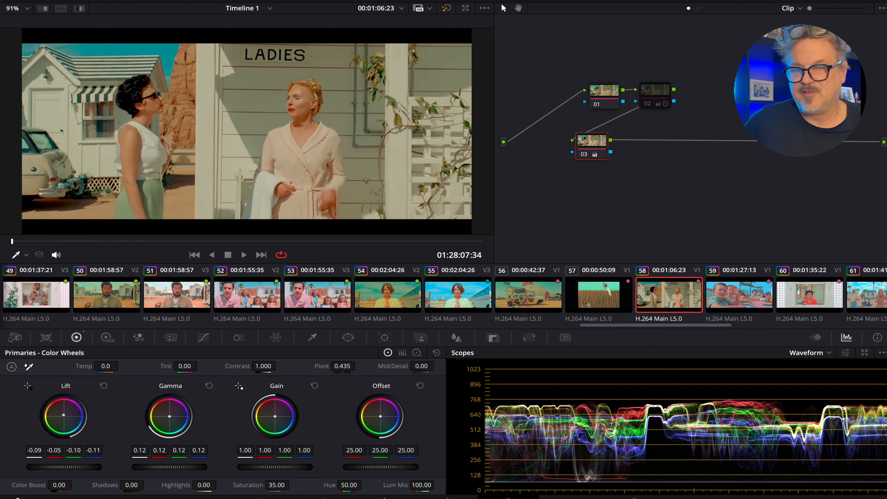
drag(275, 467, 284, 467)
drag(75, 467, 83, 467)
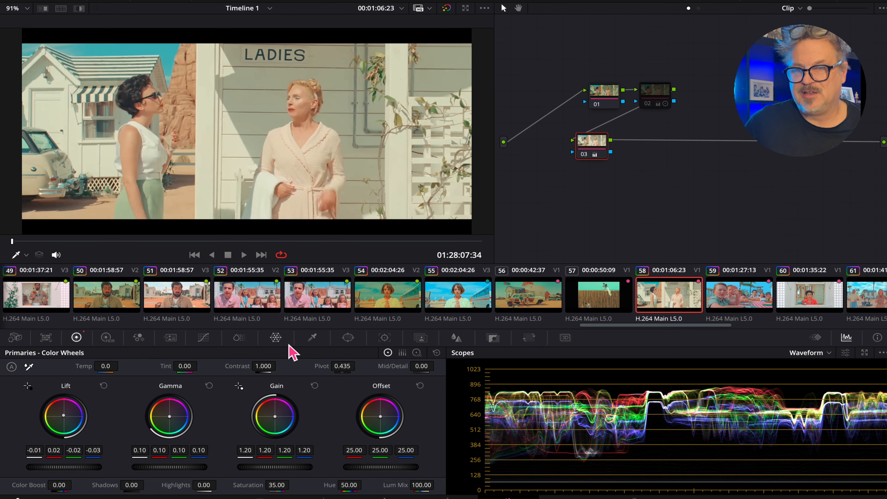
drag(269, 366, 278, 366)
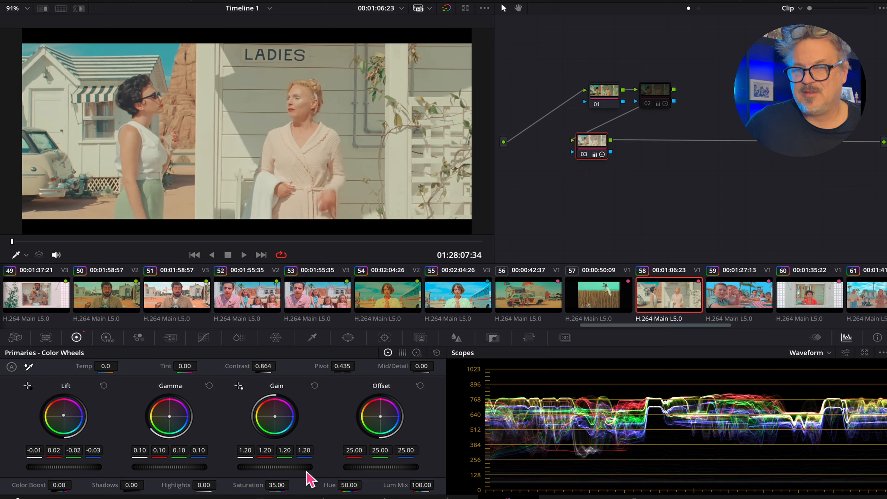
Lower the offset to 13.25, raise gain to 1.25 and set gamma to 0.09.
drag(391, 467, 383, 467)
mouse_move(290, 467)
mouse_down()
mouse_move(275, 467)
mouse_move(297, 472)
mouse_up()
drag(166, 467, 171, 474)
Cool the temperature to -1610 and raise saturation to 50.40, then review full screen.
drag(106, 366, 69, 366)
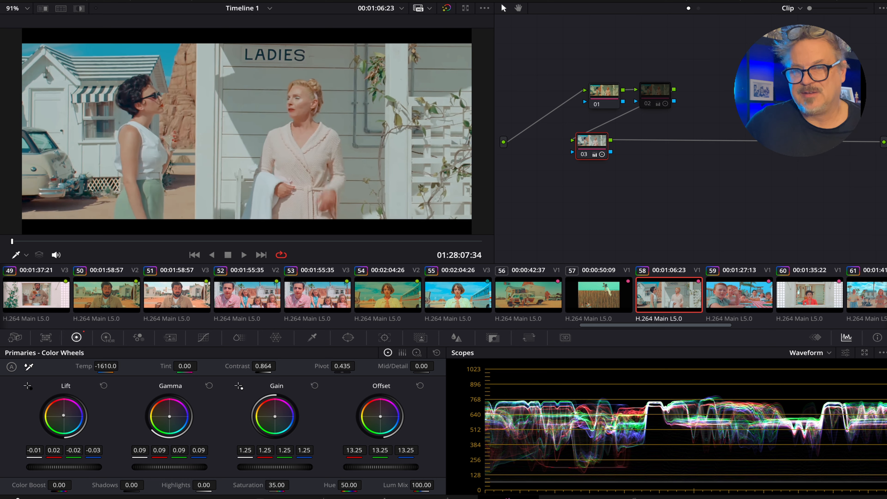
drag(273, 486, 279, 488)
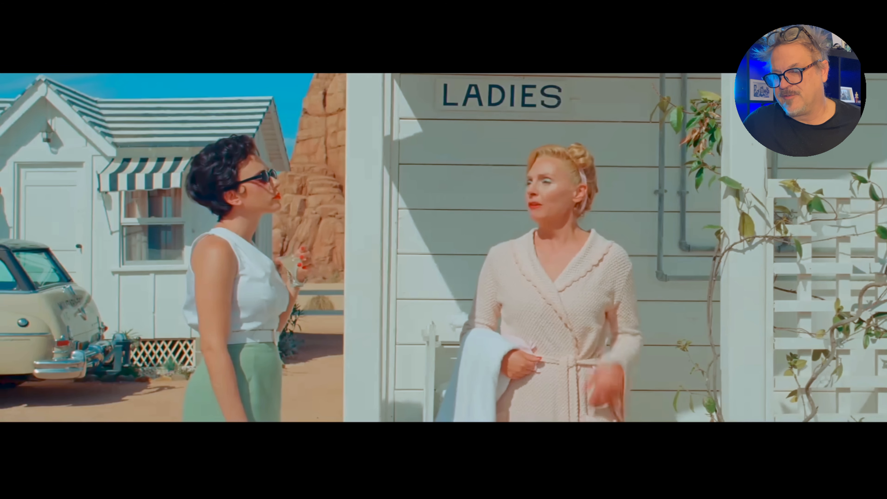
click(644, 472)
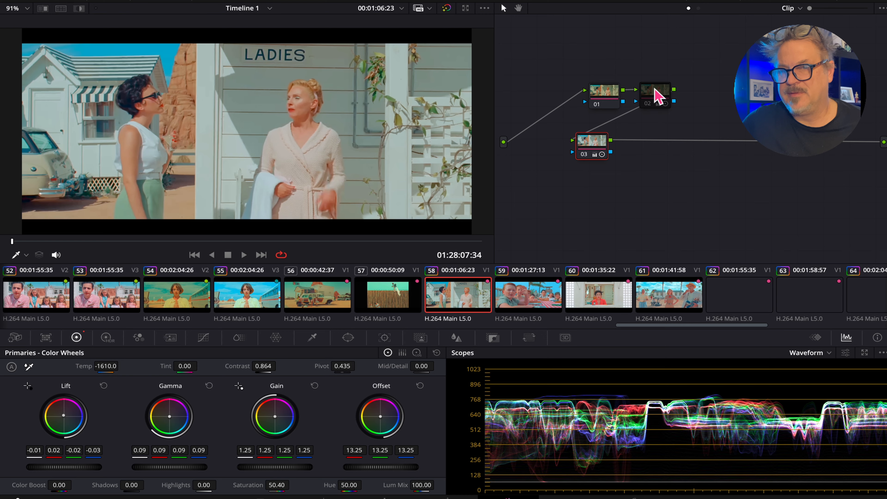
Bypass the new node and view the clip full screen to compare before and after.
click(586, 154)
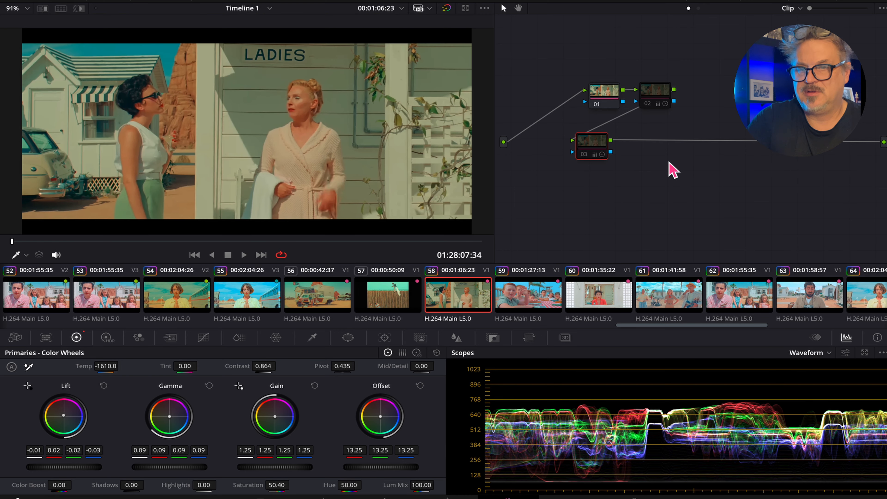
key(ctrl+f)
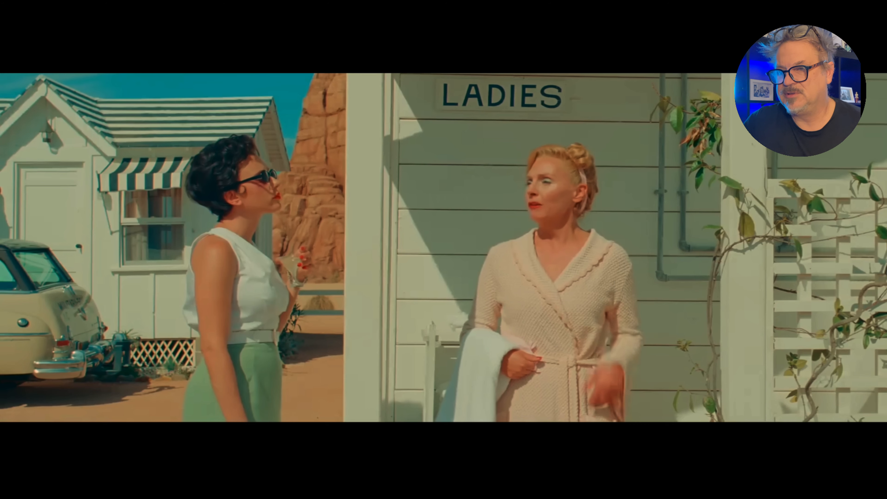
Re-enable the third node and view the graded clip full screen to compare.
key(ctrl+f)
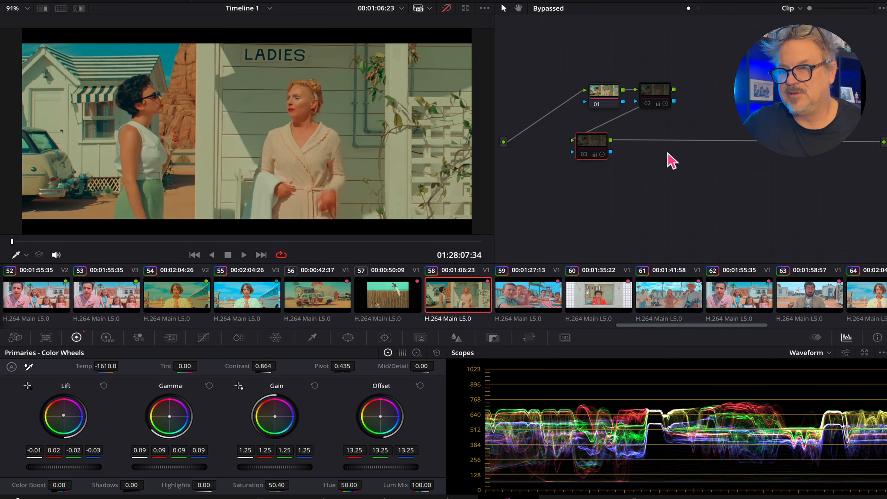
click(586, 155)
click(585, 156)
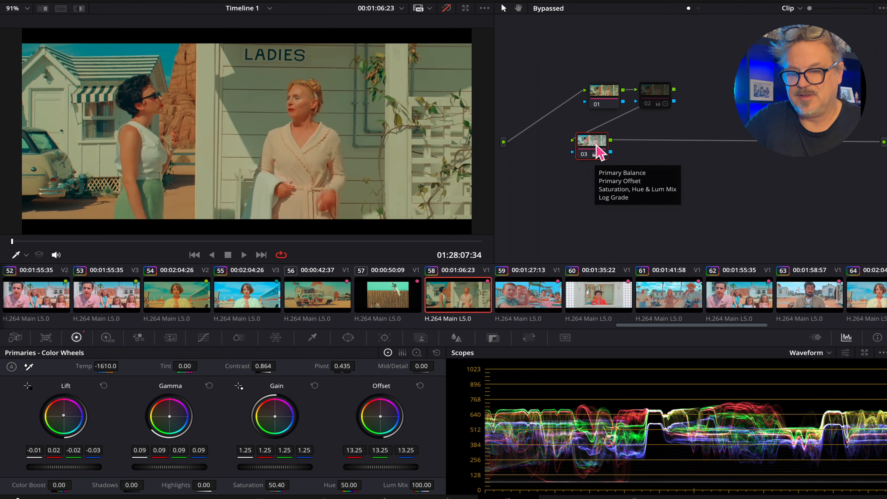
key(shift+d)
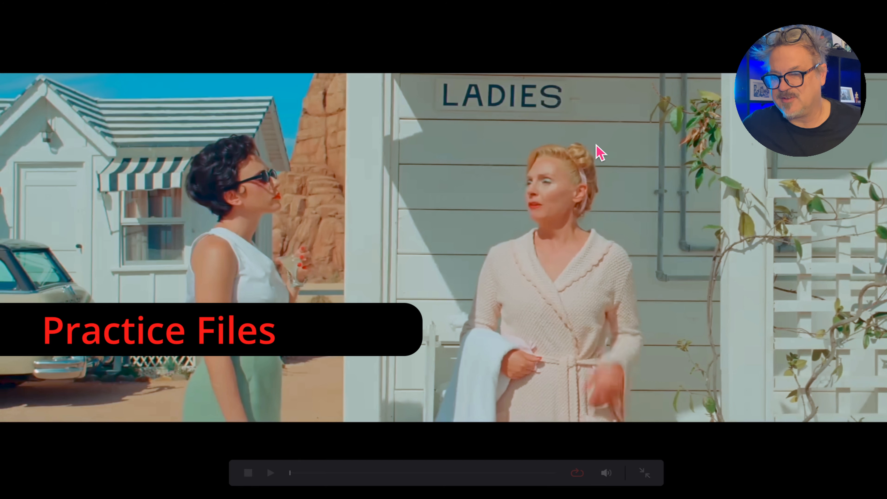
click(645, 474)
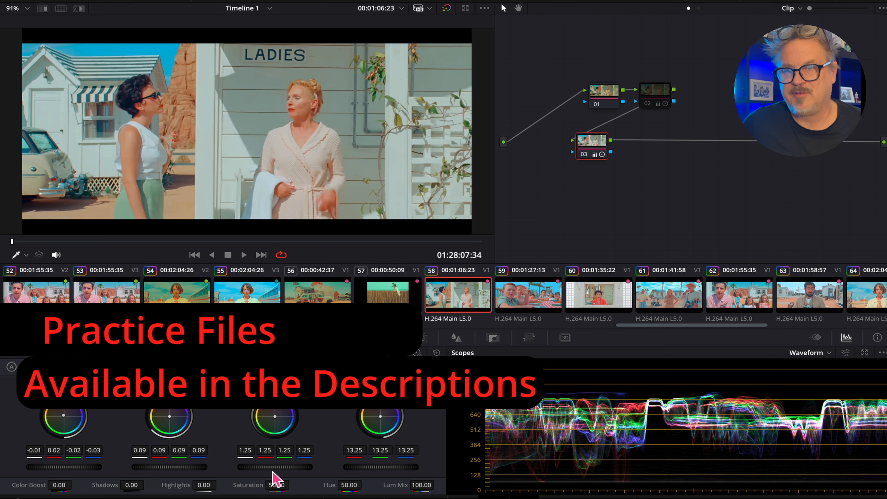
Raise the gain to 1.45 and review the result full screen.
drag(276, 468, 296, 470)
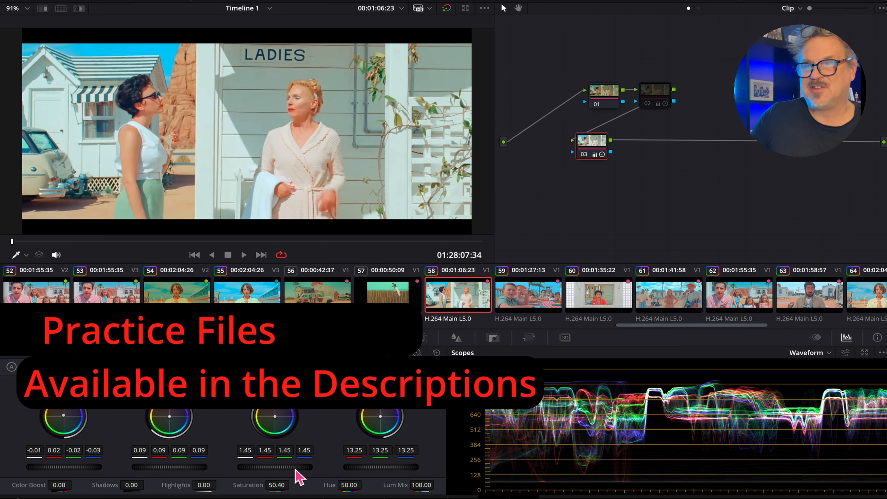
key(ctrl+f)
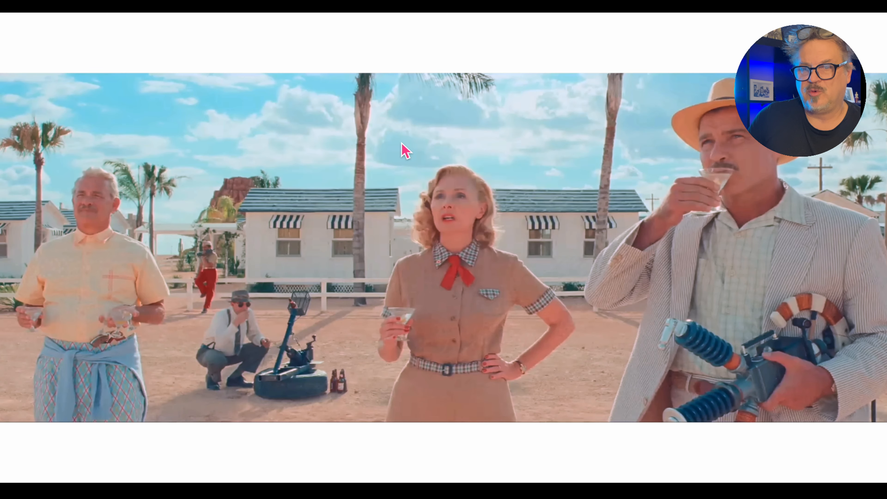
mouse_move(212, 202)
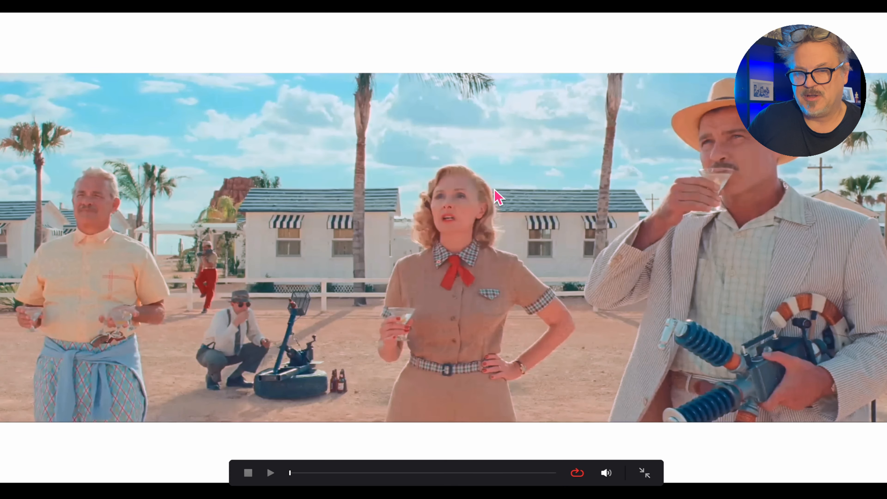